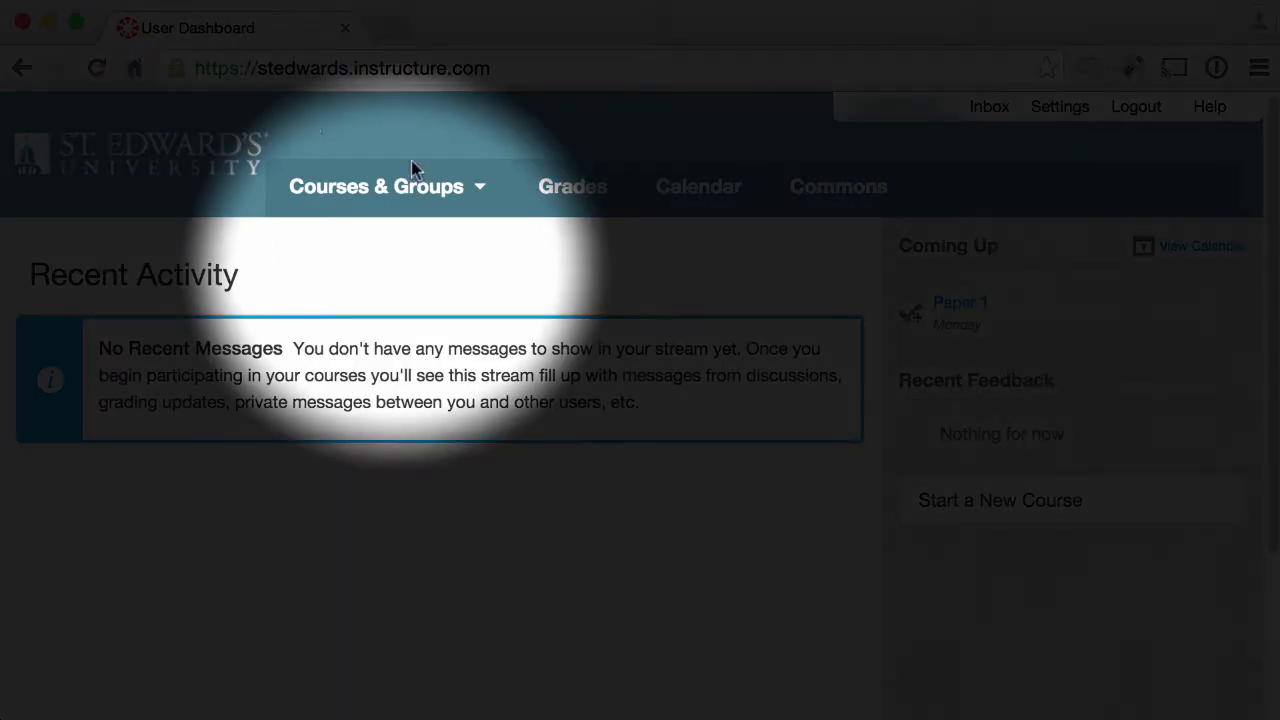
# - Navigate from Courses & Groups into the Canvas Assessment Grades course gradebook
pyautogui.click(415, 188)
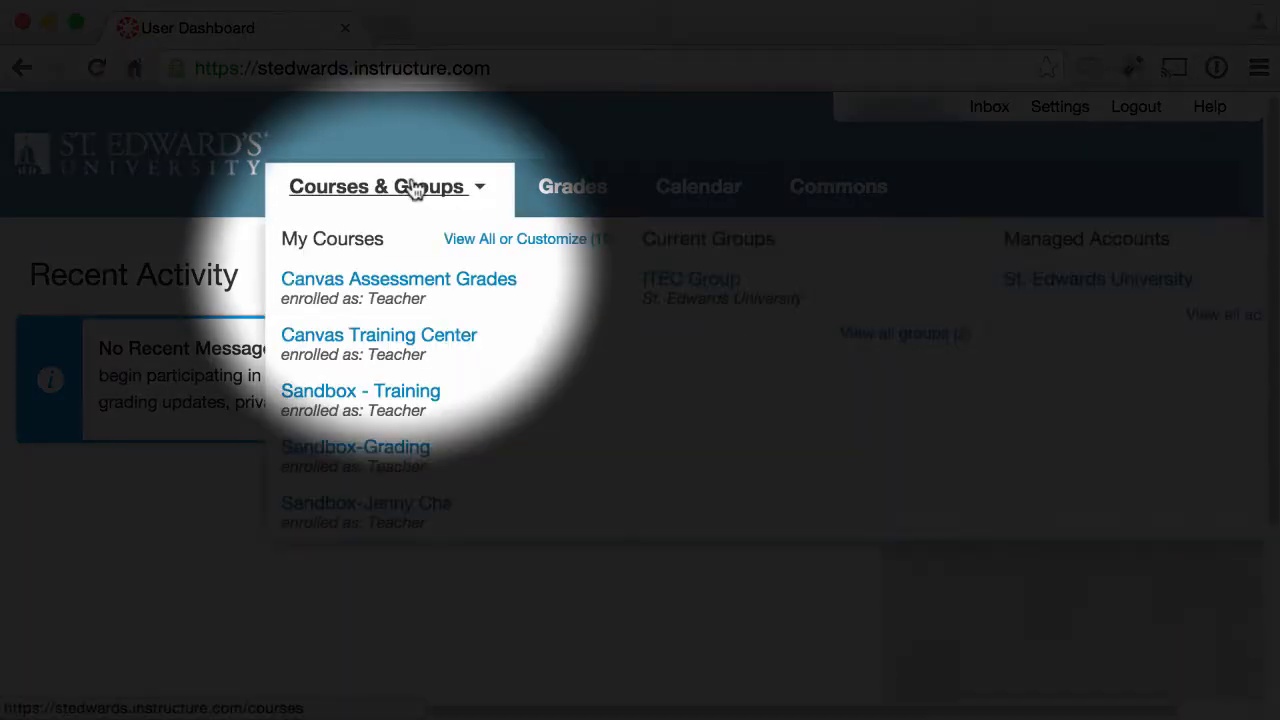
pyautogui.click(398, 282)
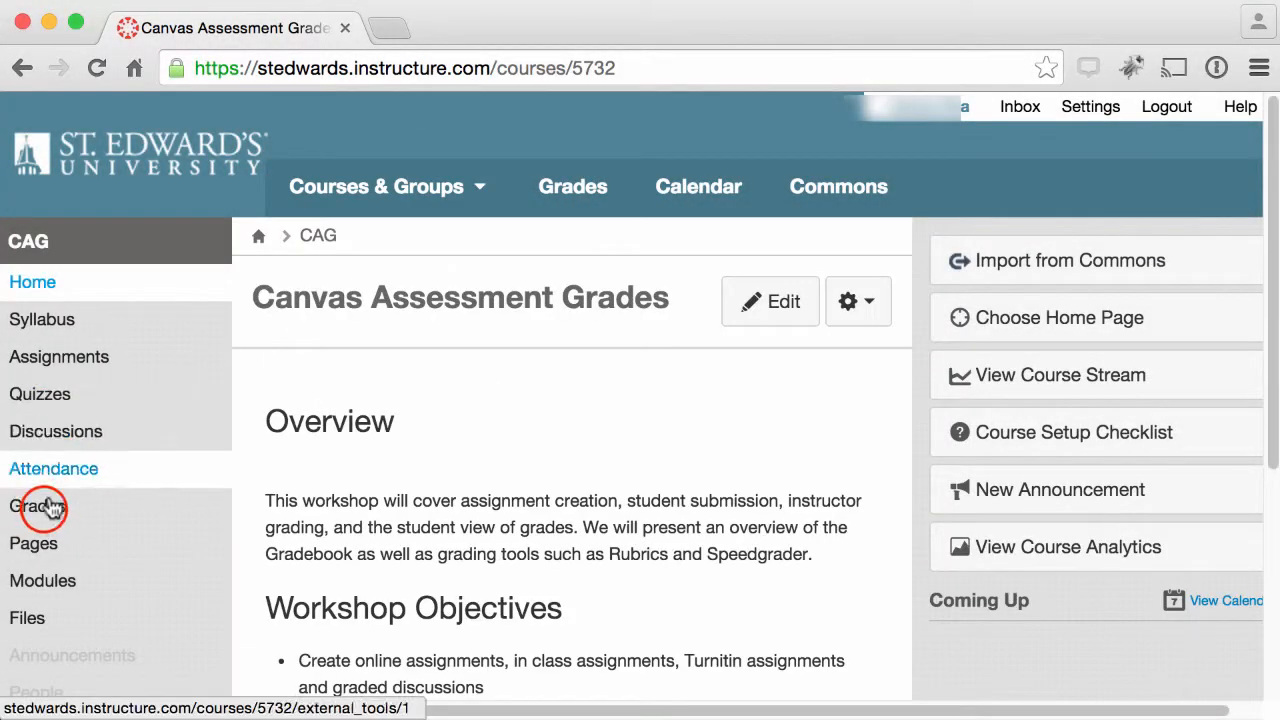
pyautogui.click(37, 506)
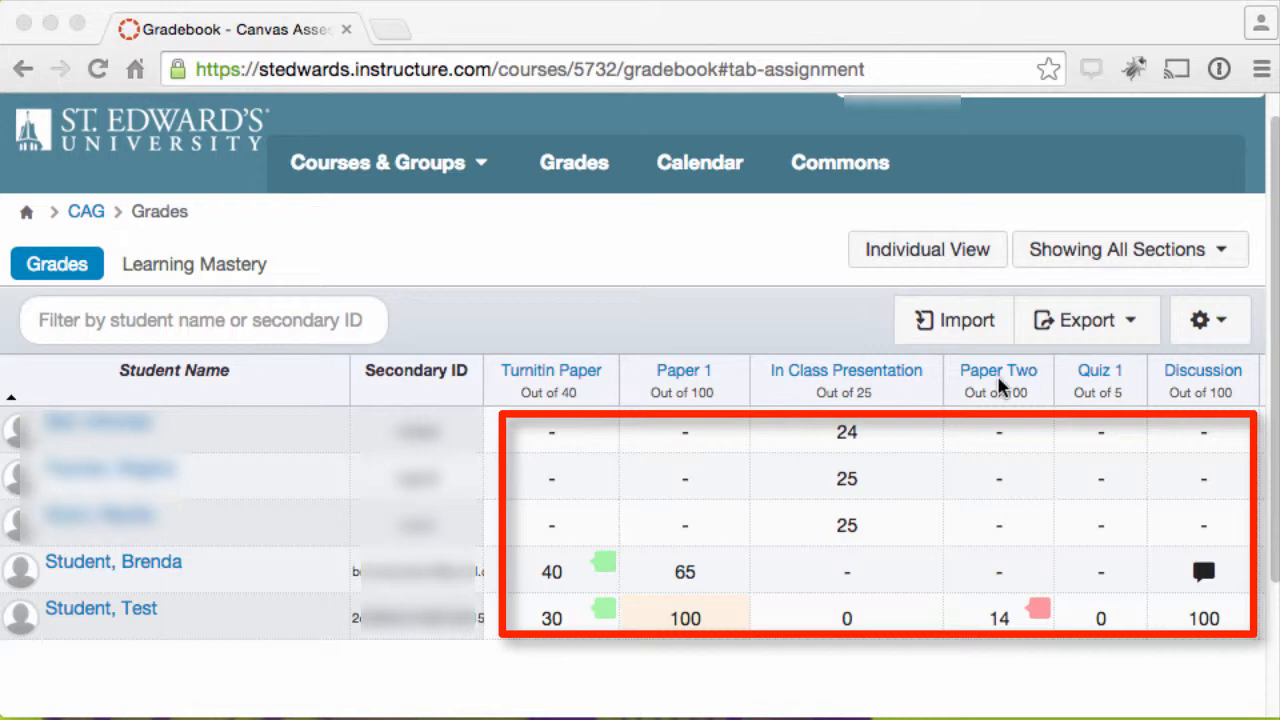
# - Drag the Paper Two column ahead of In Class Presentation, leaving the settings menu unchanged
pyautogui.moveTo(1010, 378); pyautogui.dragTo(805, 380)
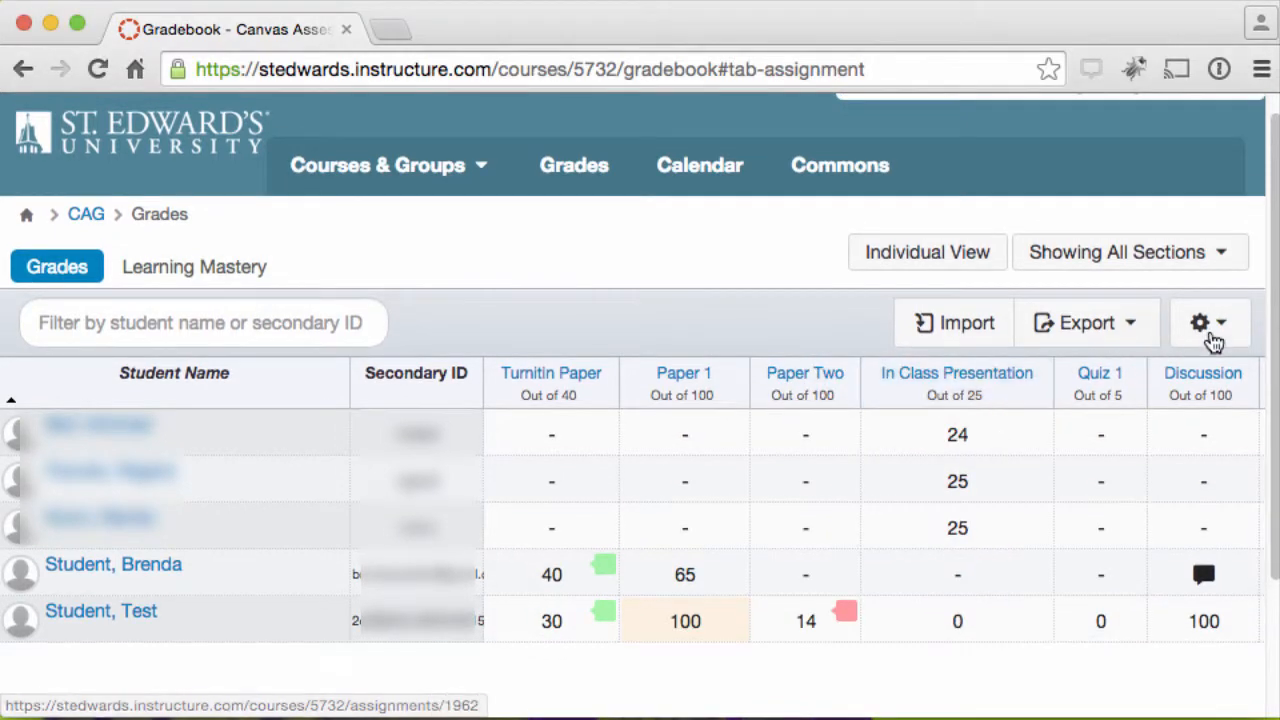
pyautogui.click(1208, 322)
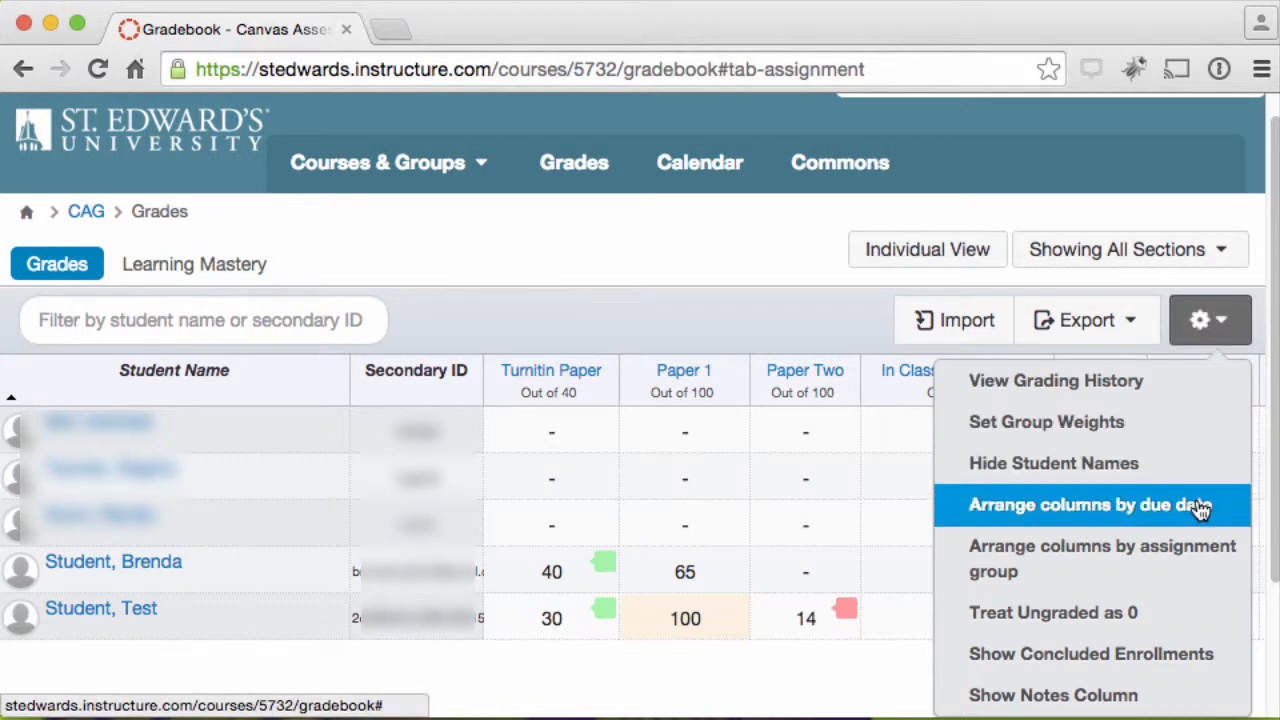
pyautogui.press('Escape')
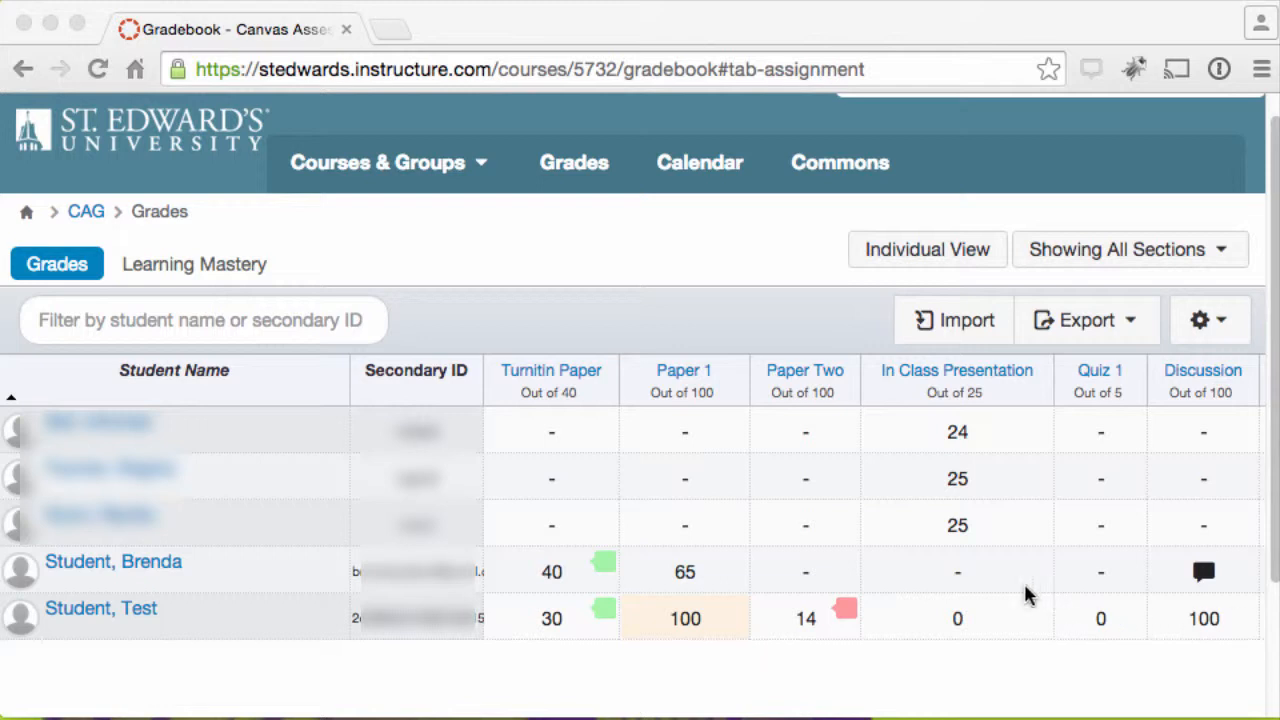
# - Enter 25 for Brenda's In Class Presentation and leave the Test student's score at 0
pyautogui.click(975, 585)
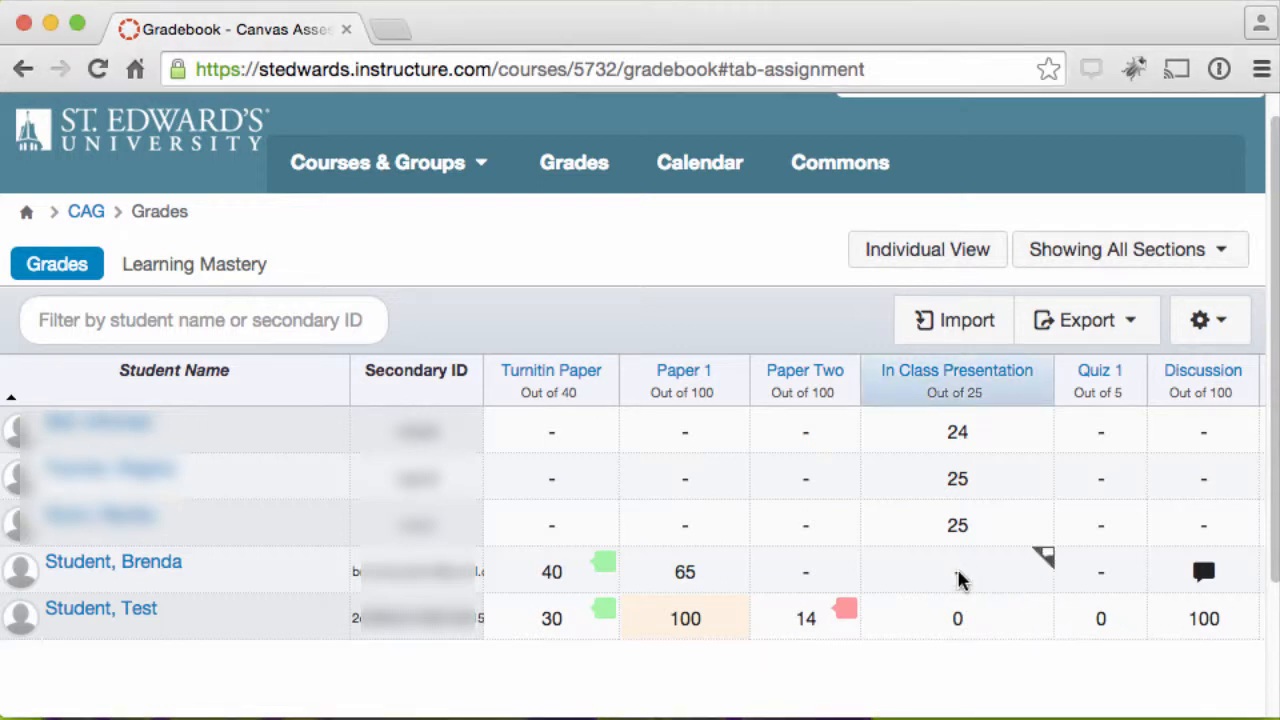
pyautogui.click(960, 578)
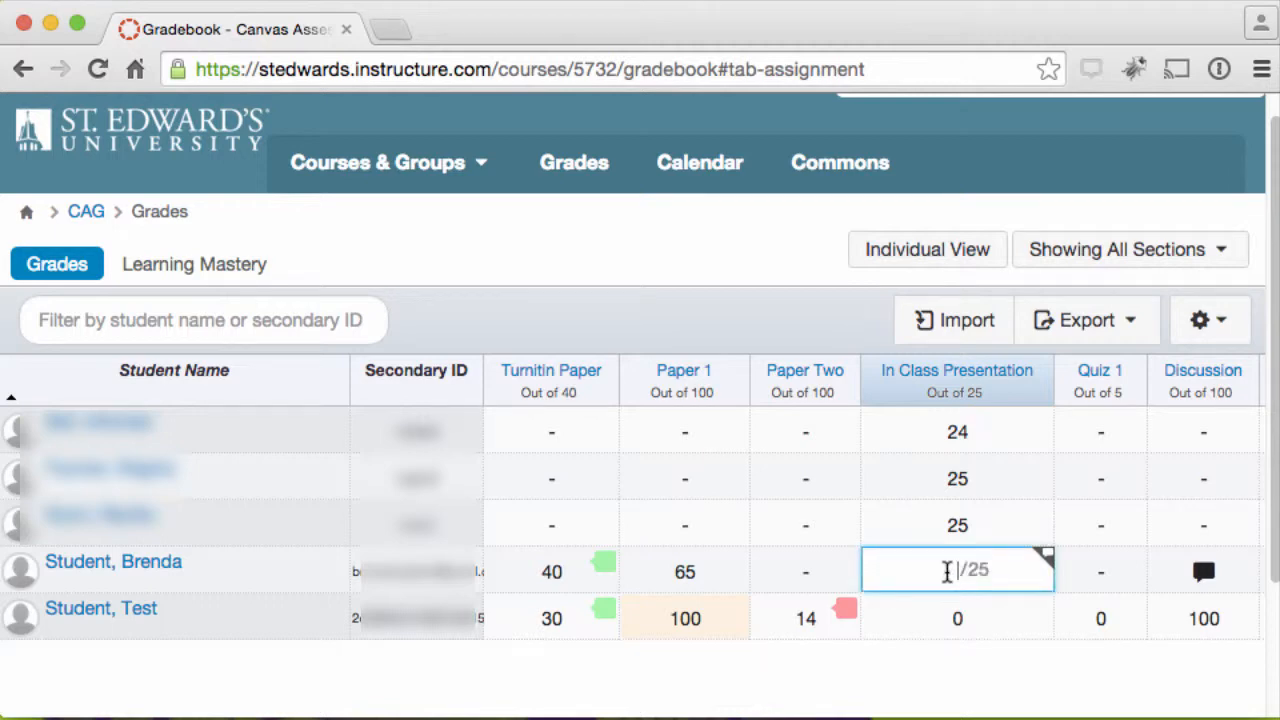
pyautogui.write('25')
pyautogui.press('Return')
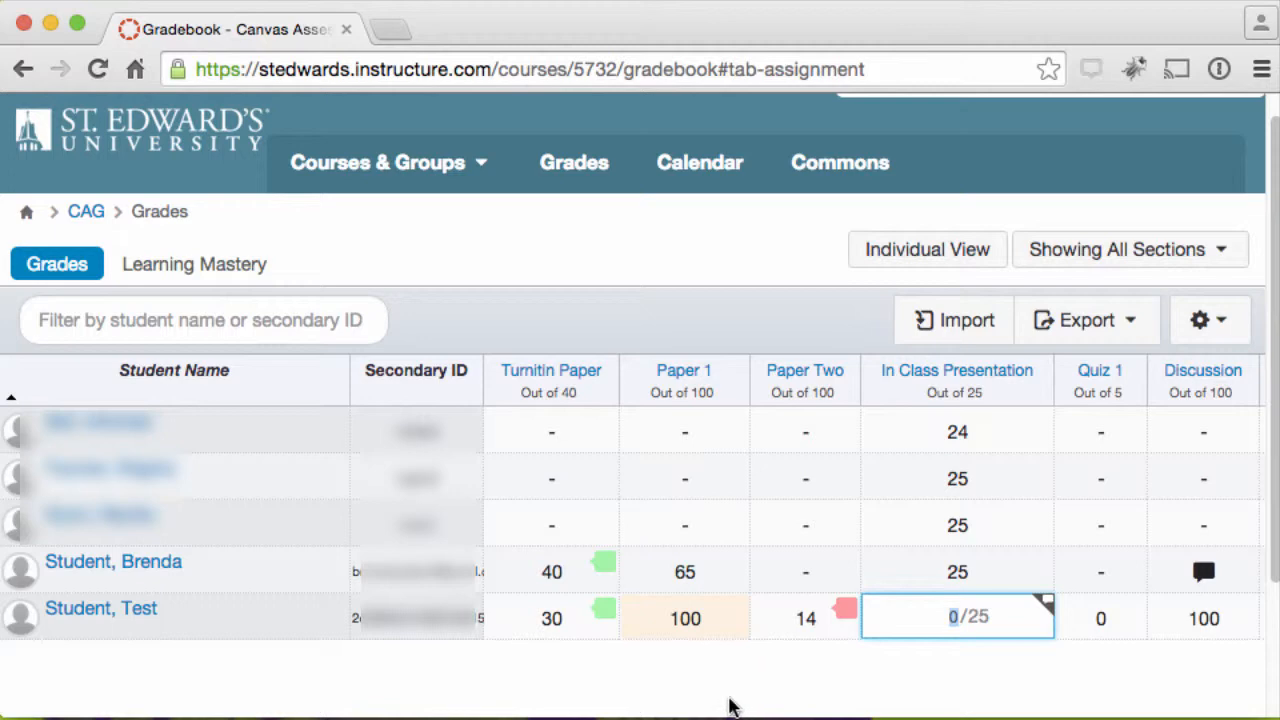
pyautogui.press('Escape')
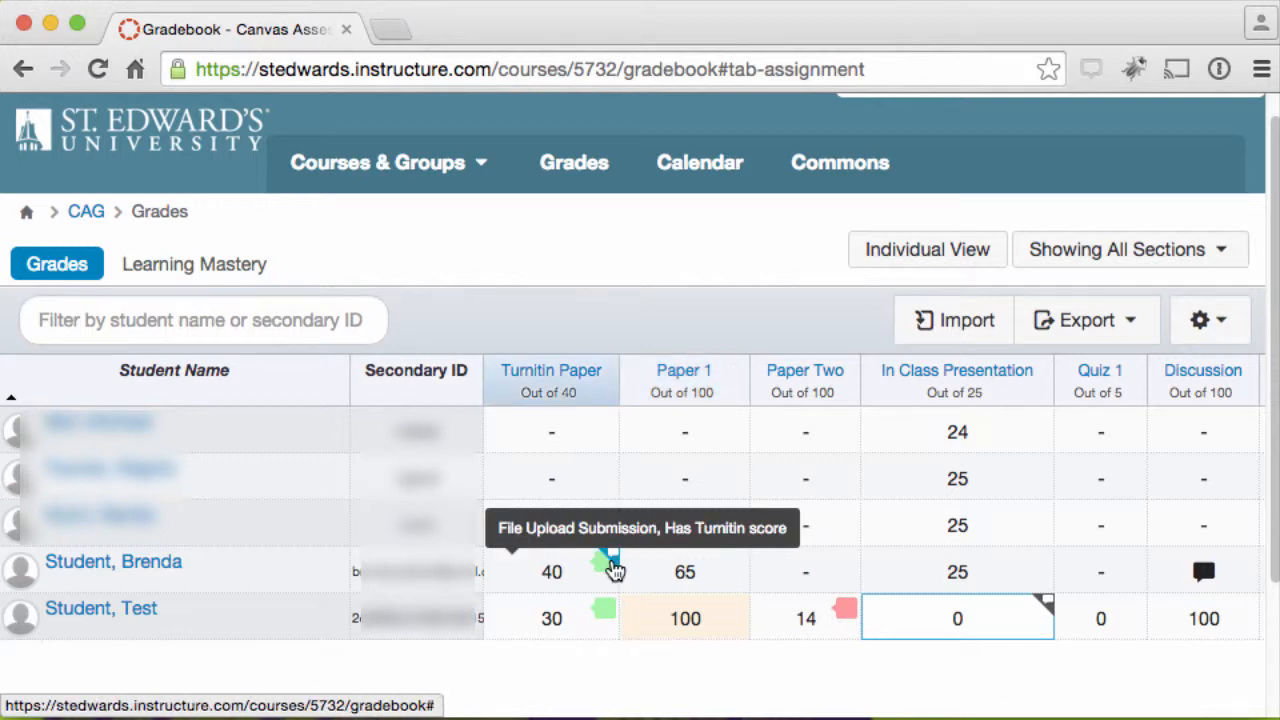
# - Post the comment 'Thanks!' on Brenda's Turnitin Paper submission details and return to grades
pyautogui.click(612, 566)
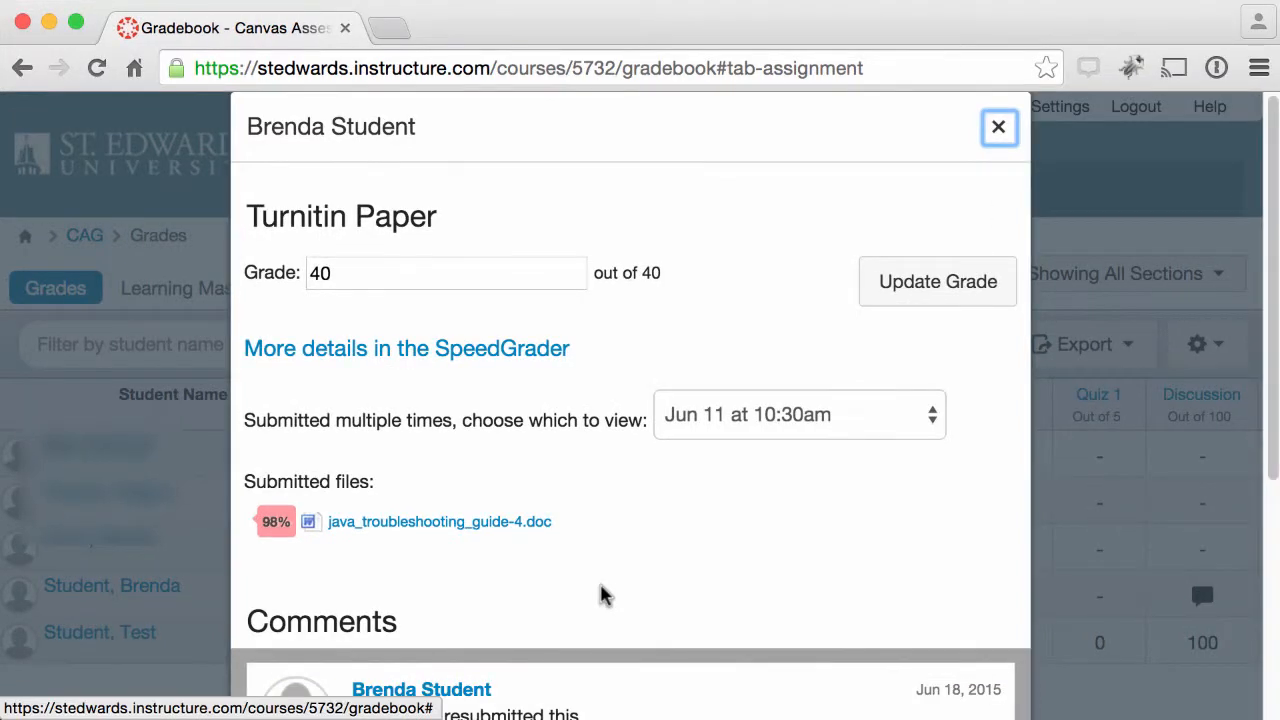
pyautogui.scroll(-3, 600, 591)
pyautogui.scroll(-5, 603, 595)
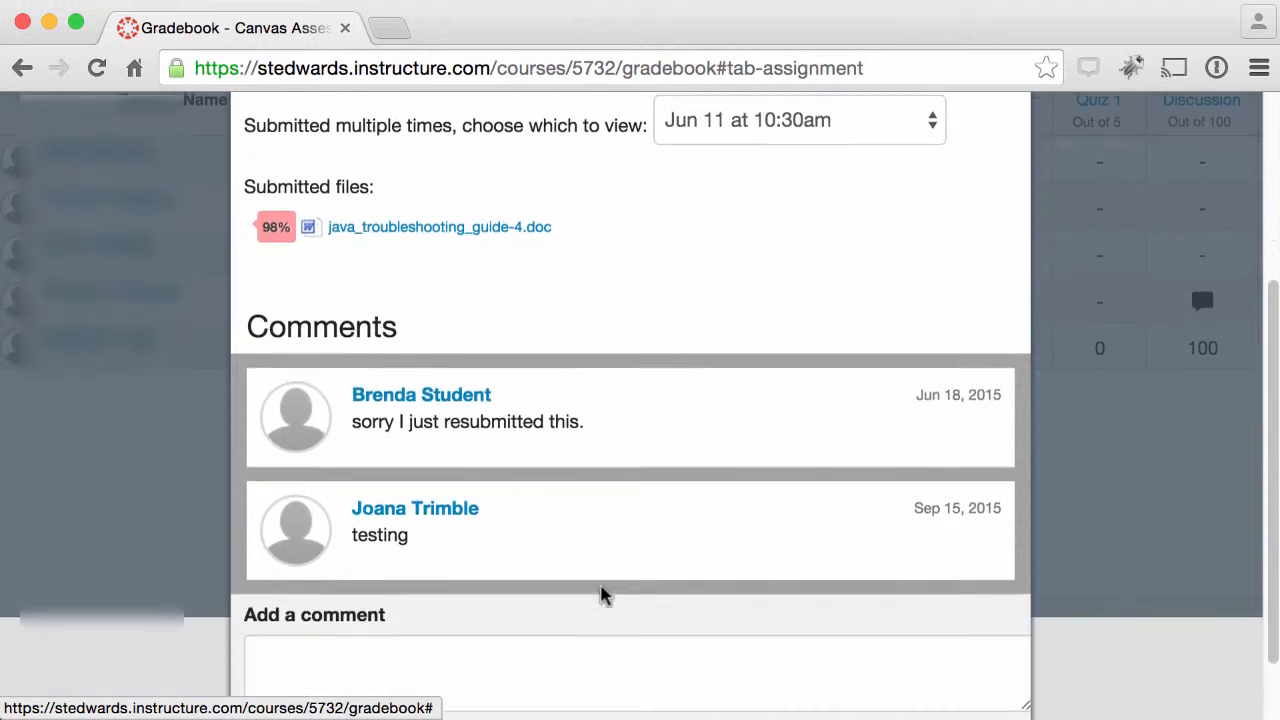
pyautogui.click(601, 586)
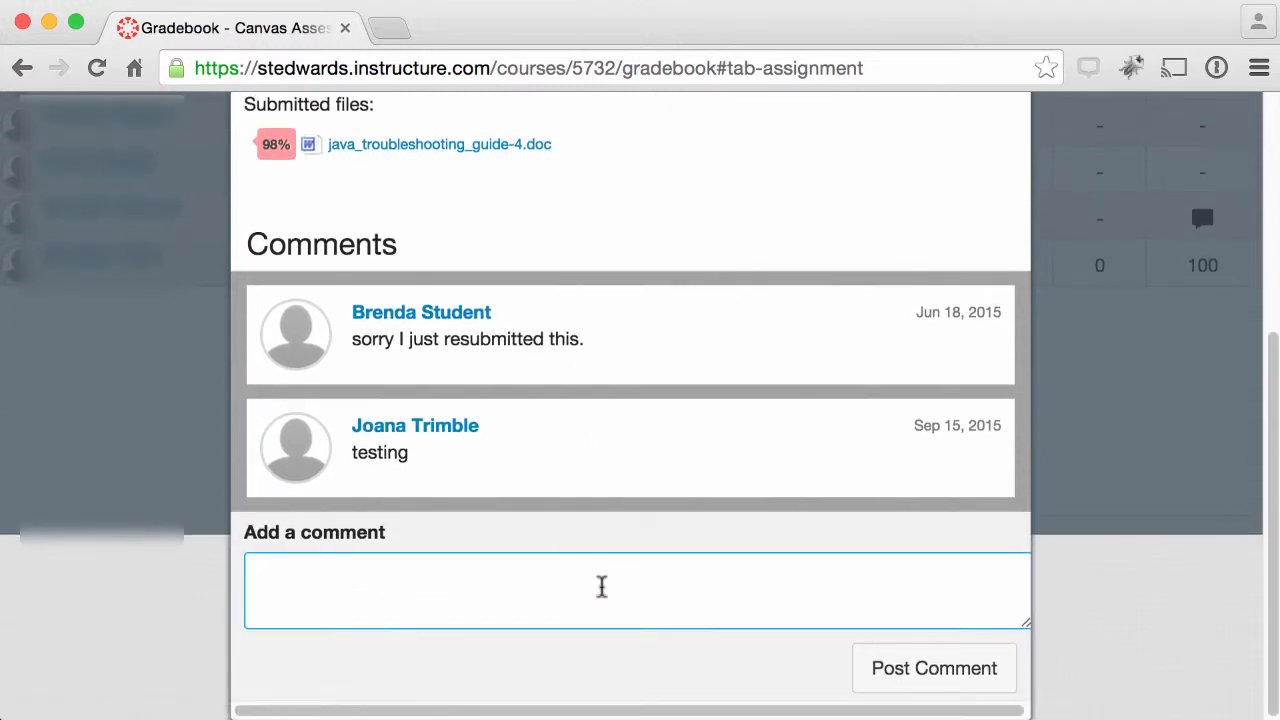
pyautogui.write('Thanks')
pyautogui.write('!')
pyautogui.click(934, 668)
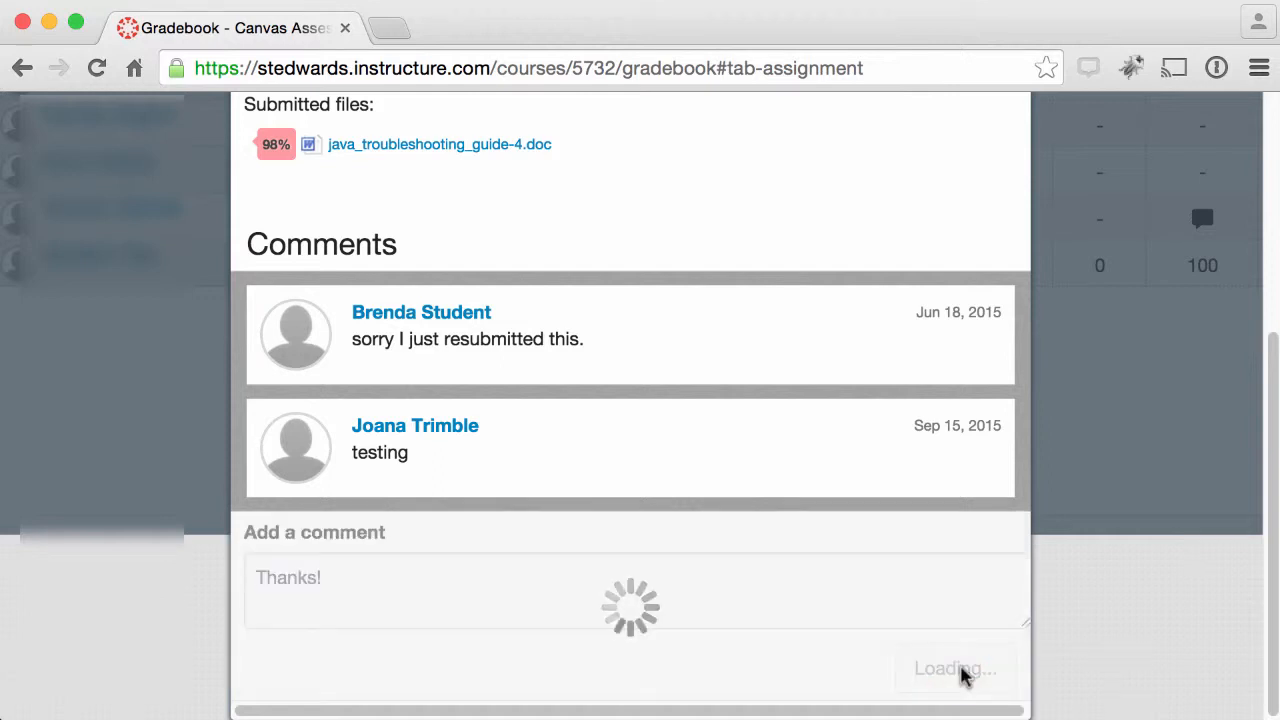
pyautogui.press('Escape')
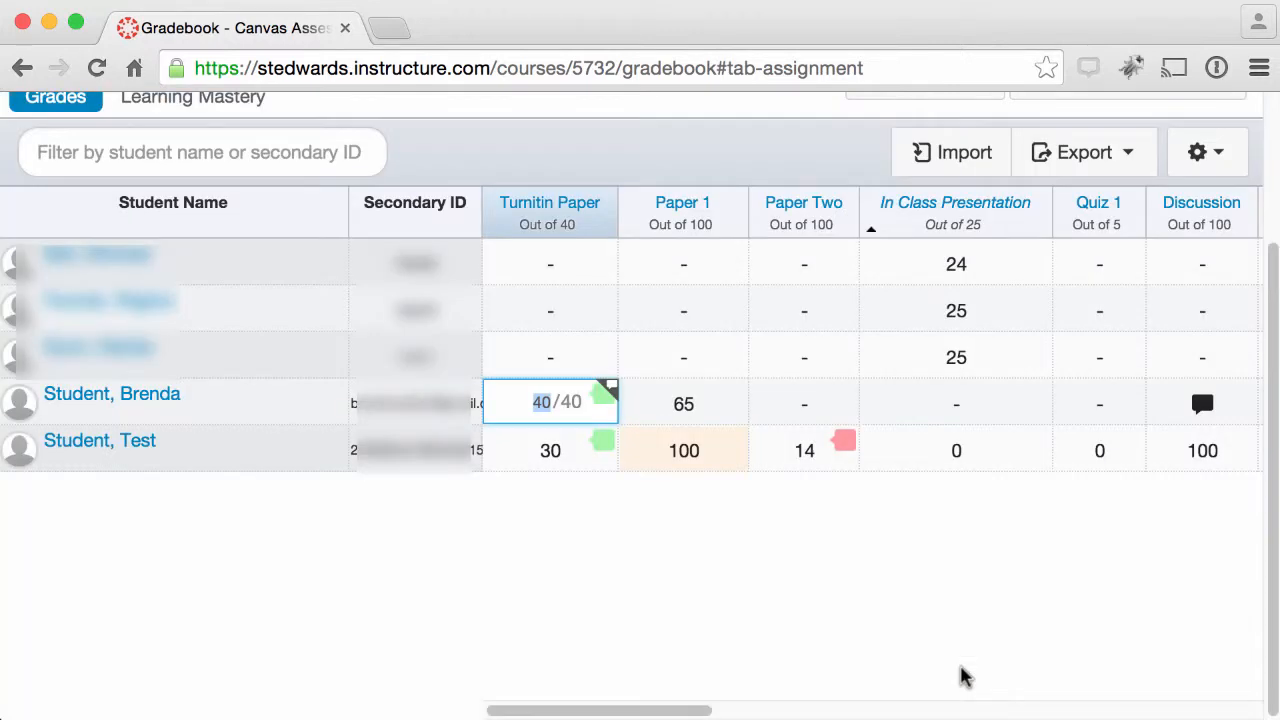
pyautogui.click(863, 577)
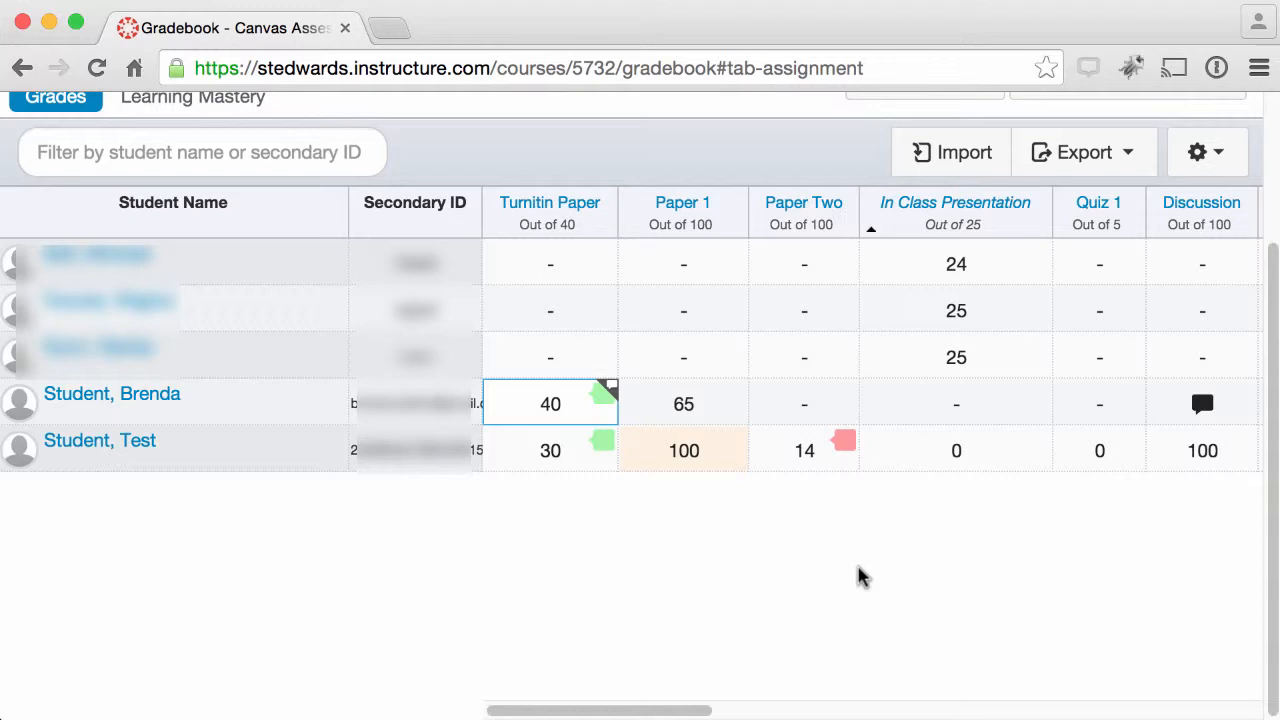
pyautogui.scroll(3, 863, 577)
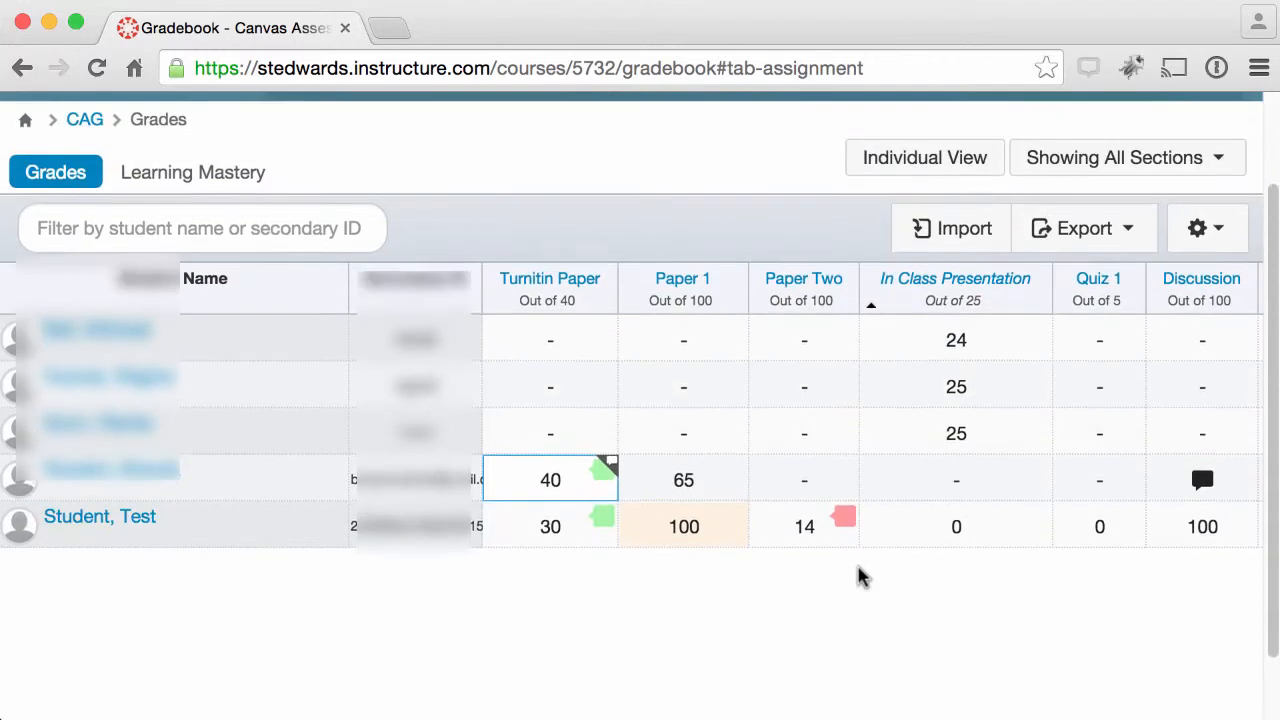
pyautogui.scroll(3, 863, 577)
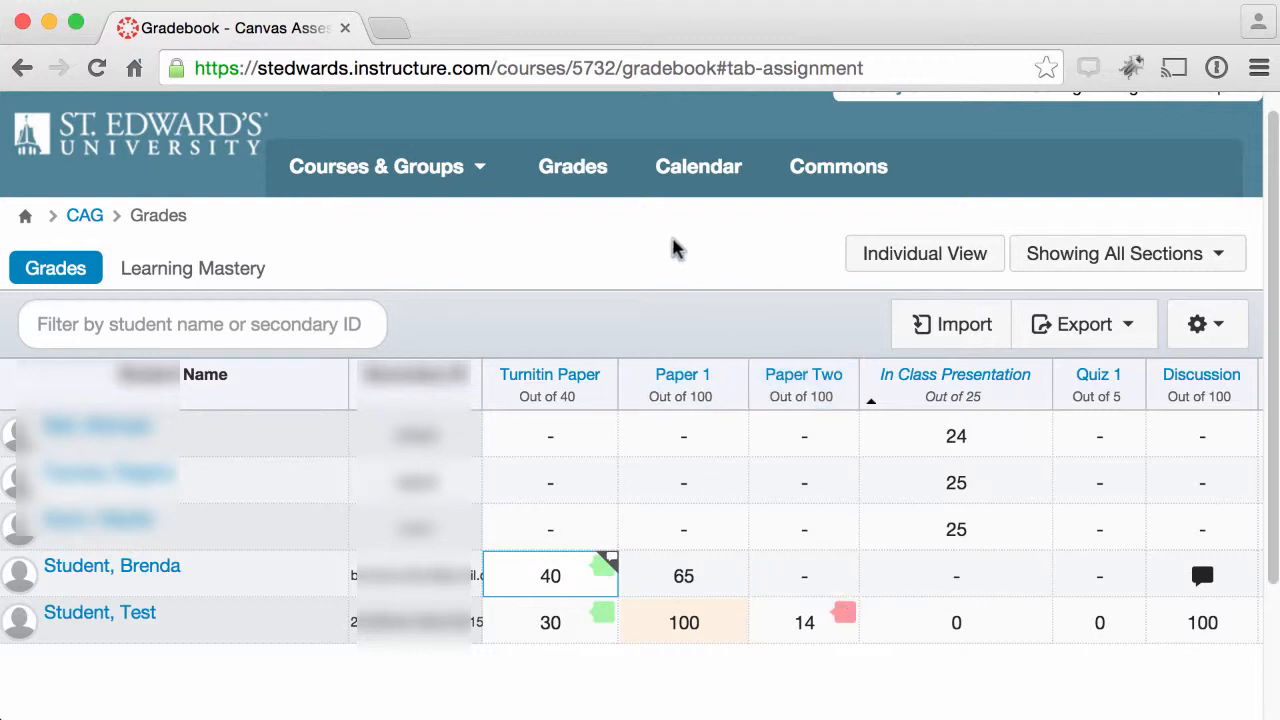
pyautogui.scroll(1, 675, 247)
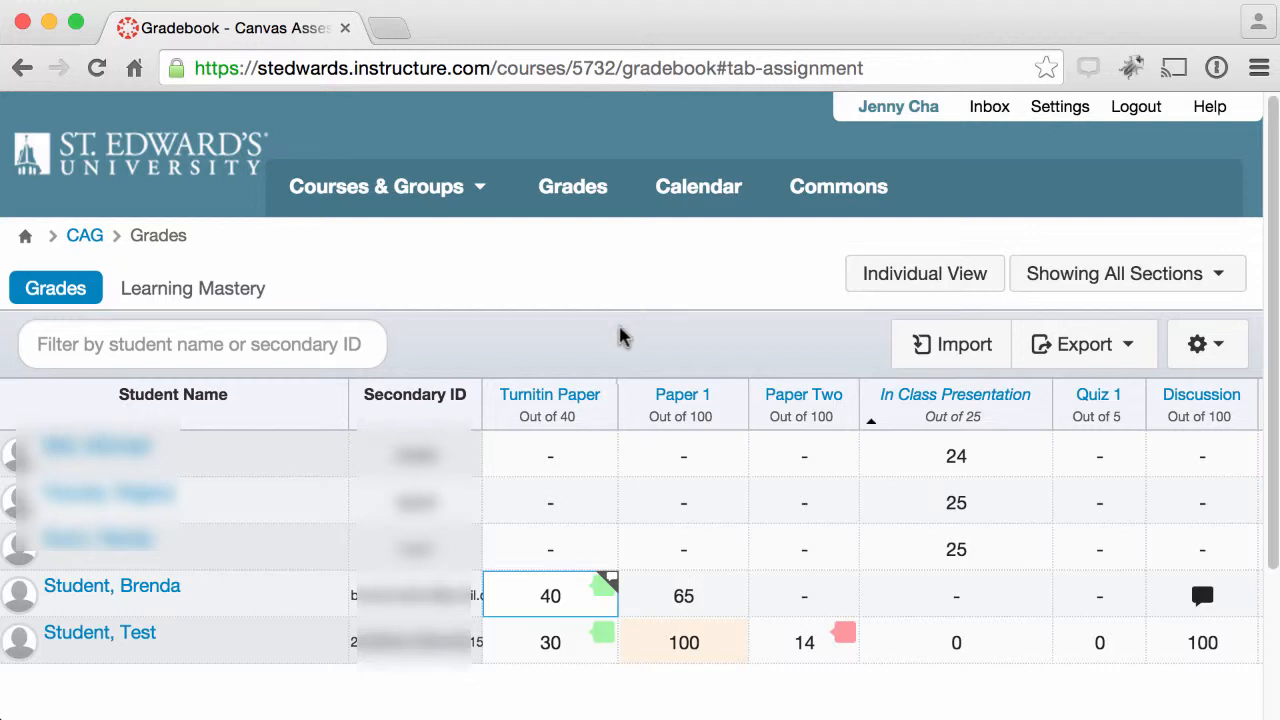
pyautogui.moveTo(550, 384)
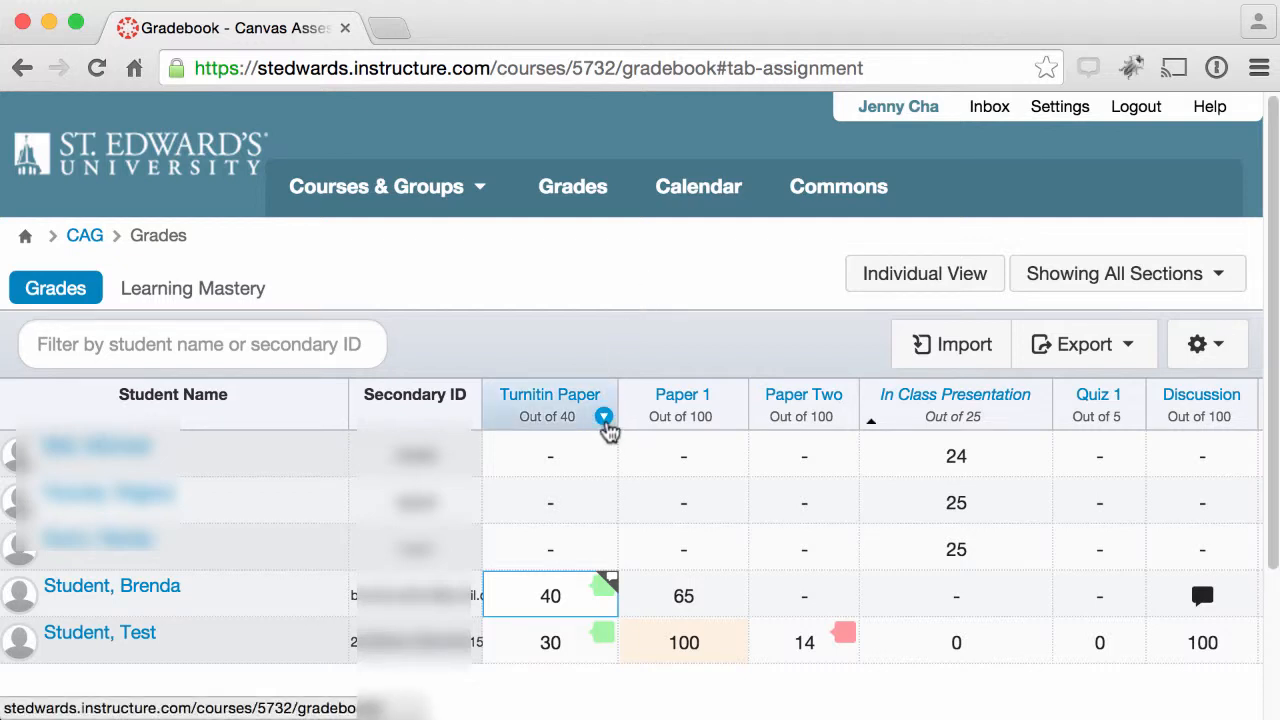
# - Launch SpeedGrader from the Turnitin Paper column menu onto Brenda's 40/40 submission
pyautogui.click(604, 417)
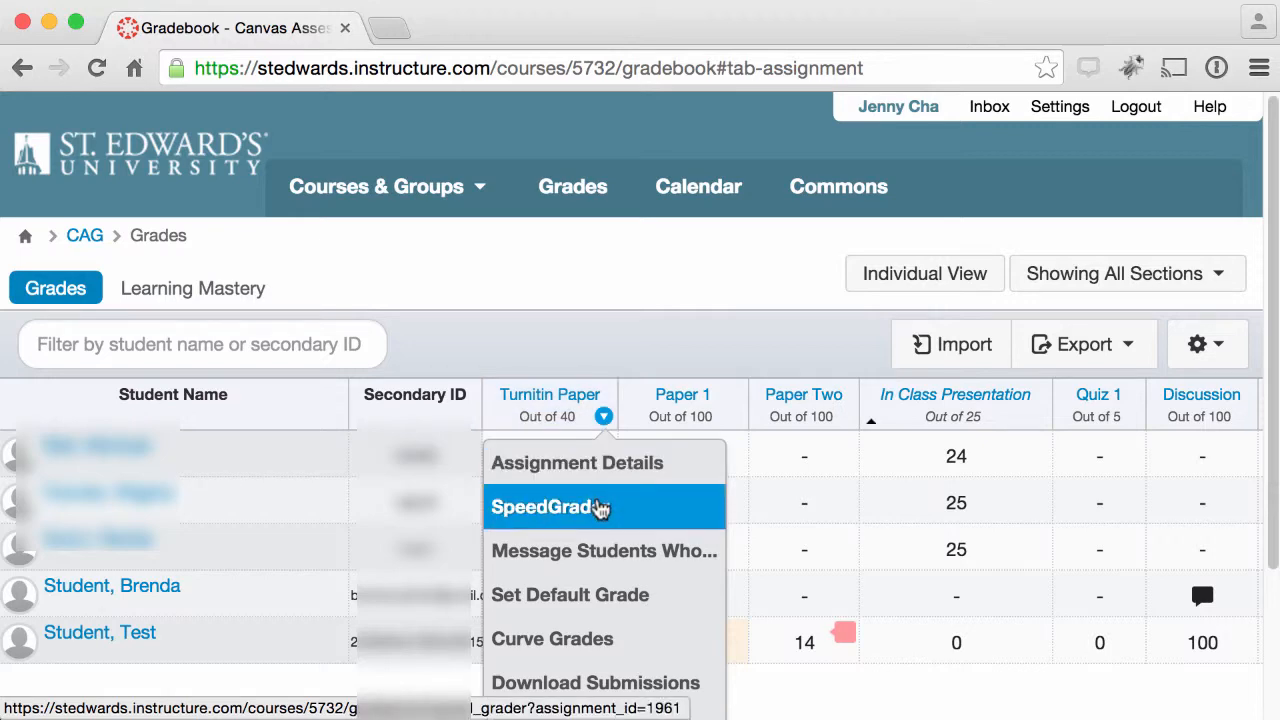
pyautogui.click(600, 508)
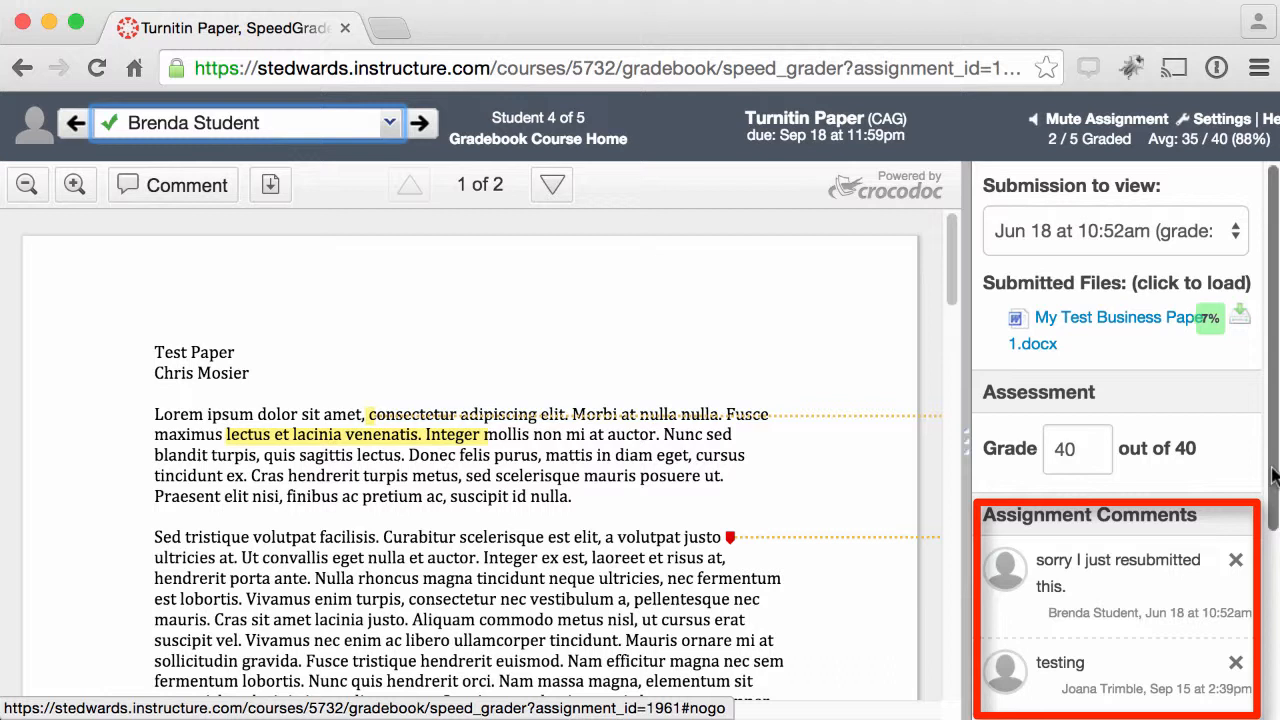
pyautogui.moveTo(1272, 475); pyautogui.dragTo(1272, 650)
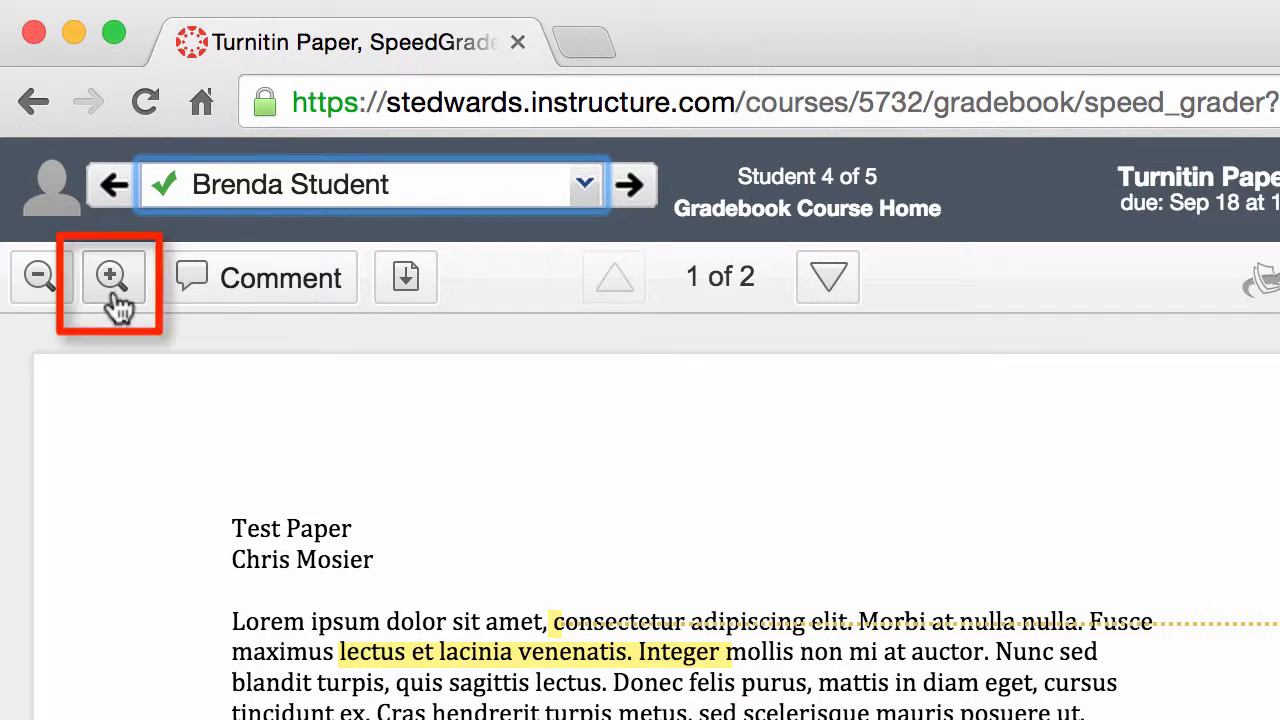
# - Show and then hide the Crocodoc annotation tools on the paper
pyautogui.click(313, 298)
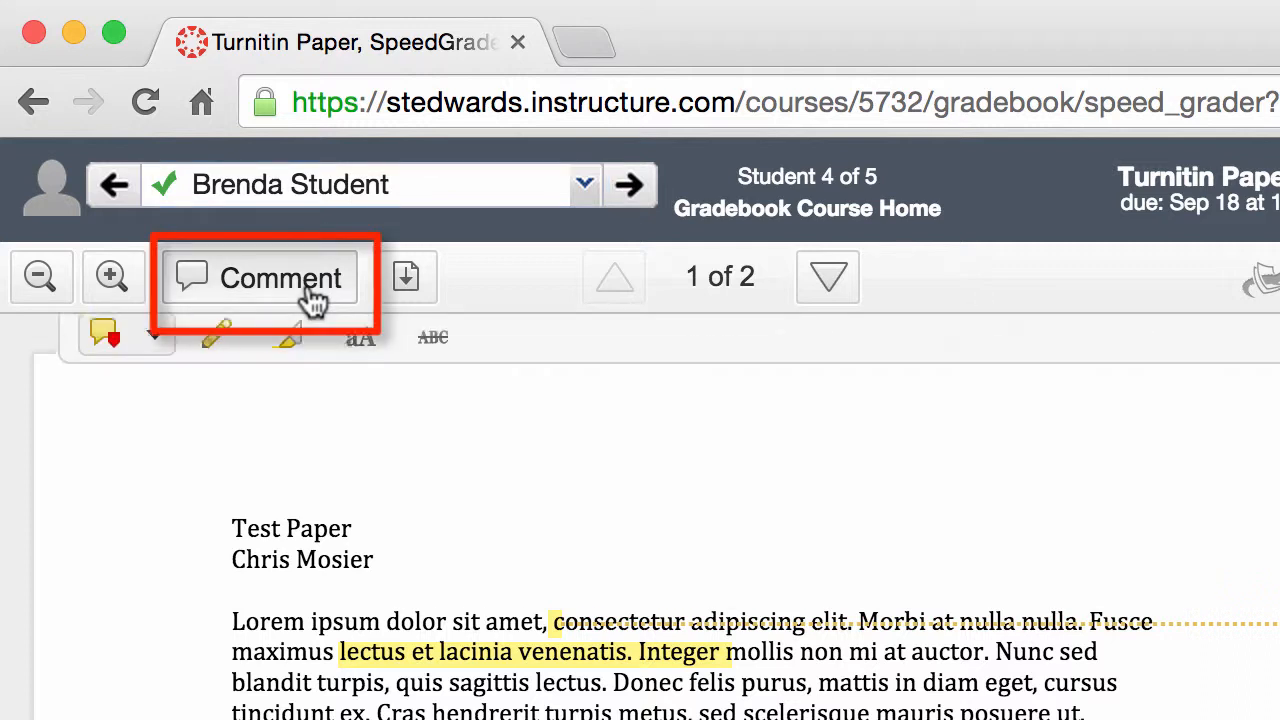
pyautogui.click(313, 298)
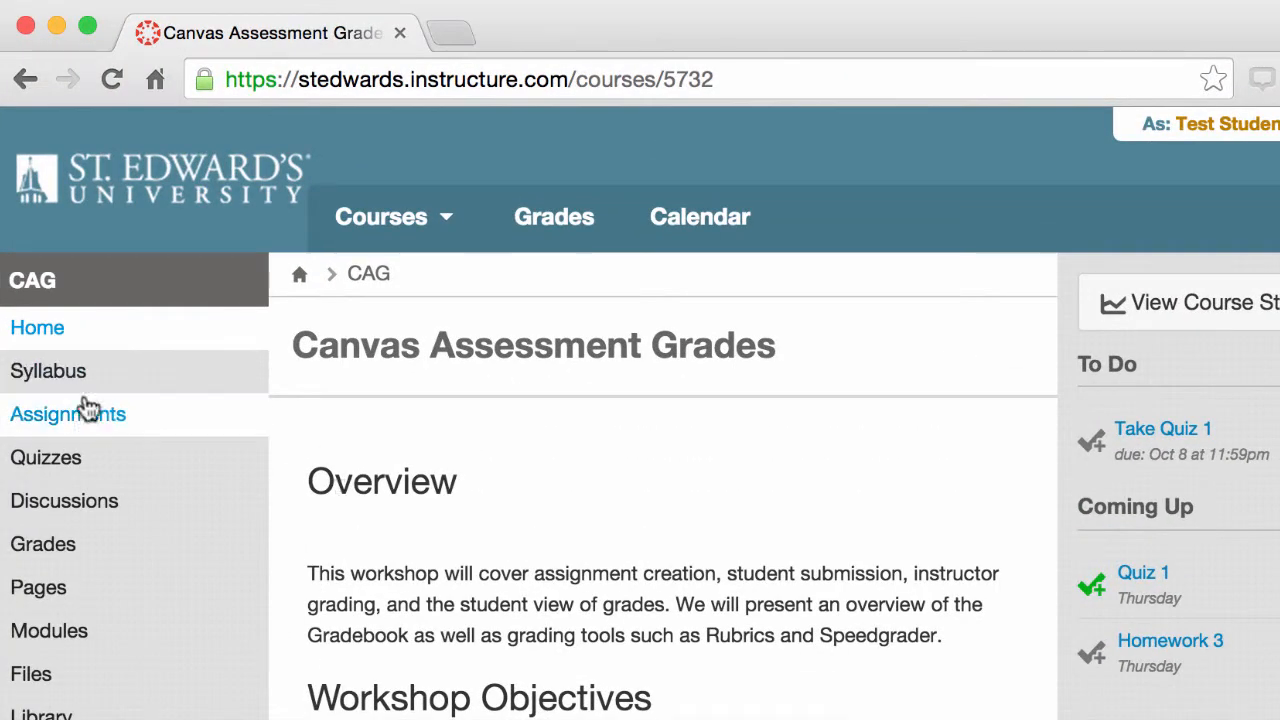
# - From Assignments, open Turnitin Paper's submission details and view the 30/40 annotated feedback
pyautogui.click(85, 418)
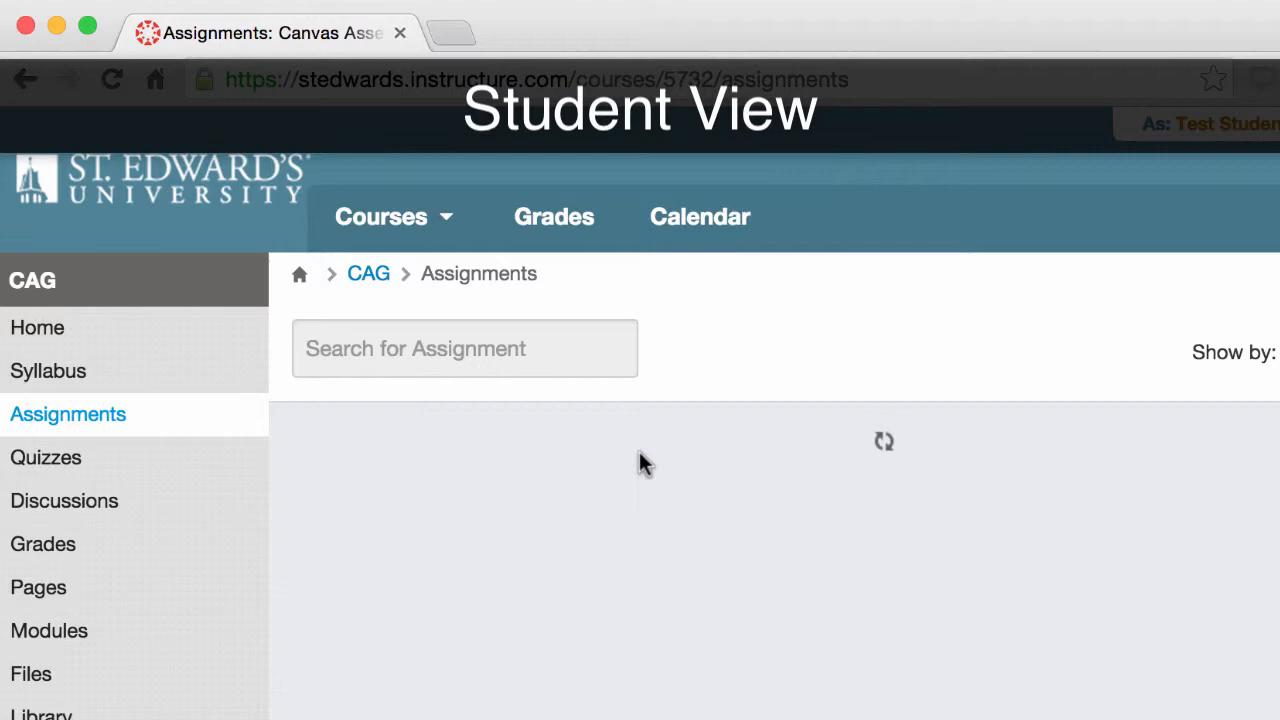
pyautogui.scroll(-4, 1016, 301)
pyautogui.scroll(-4, 1016, 301)
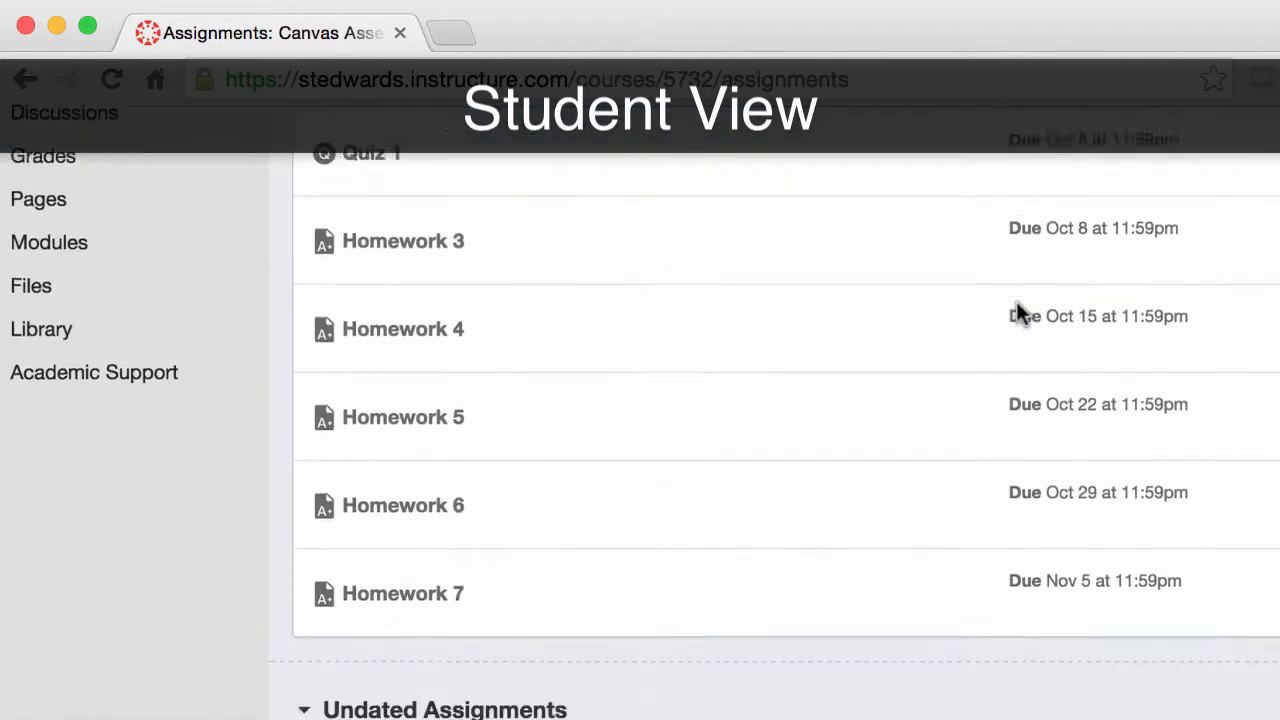
pyautogui.scroll(-4, 1016, 301)
pyautogui.scroll(-3, 1016, 301)
pyautogui.scroll(-4, 1020, 313)
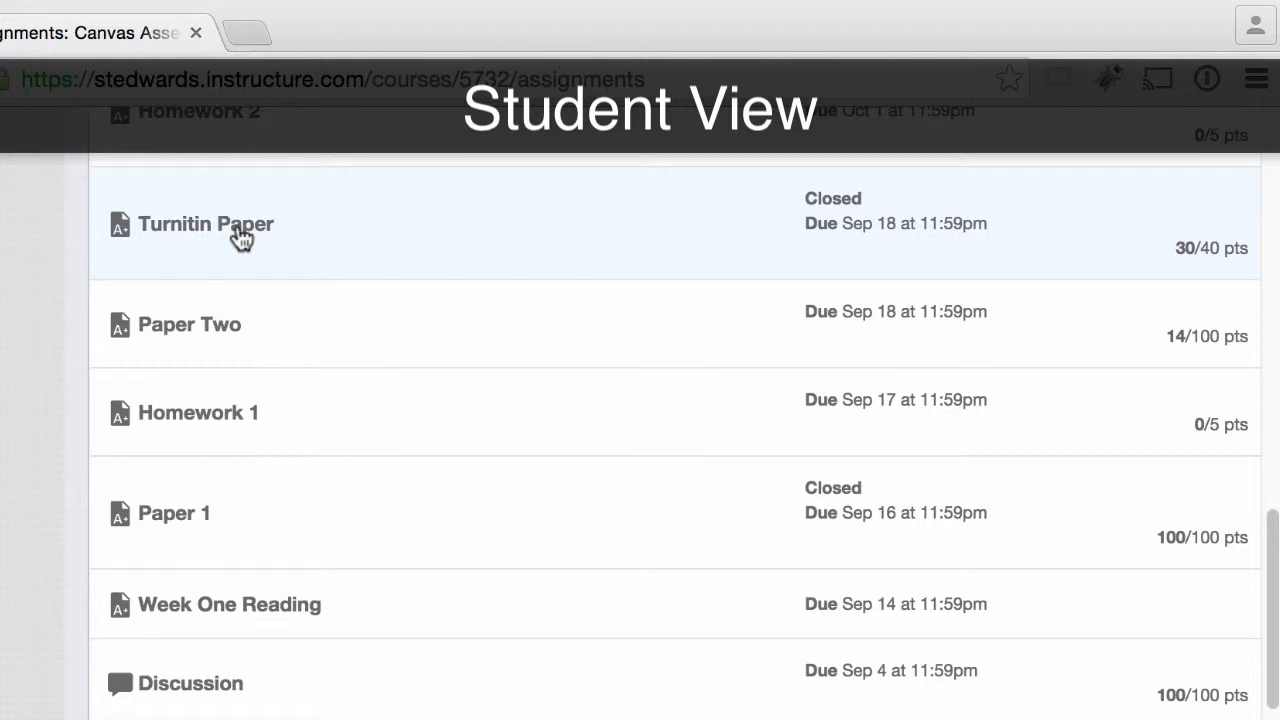
pyautogui.click(242, 236)
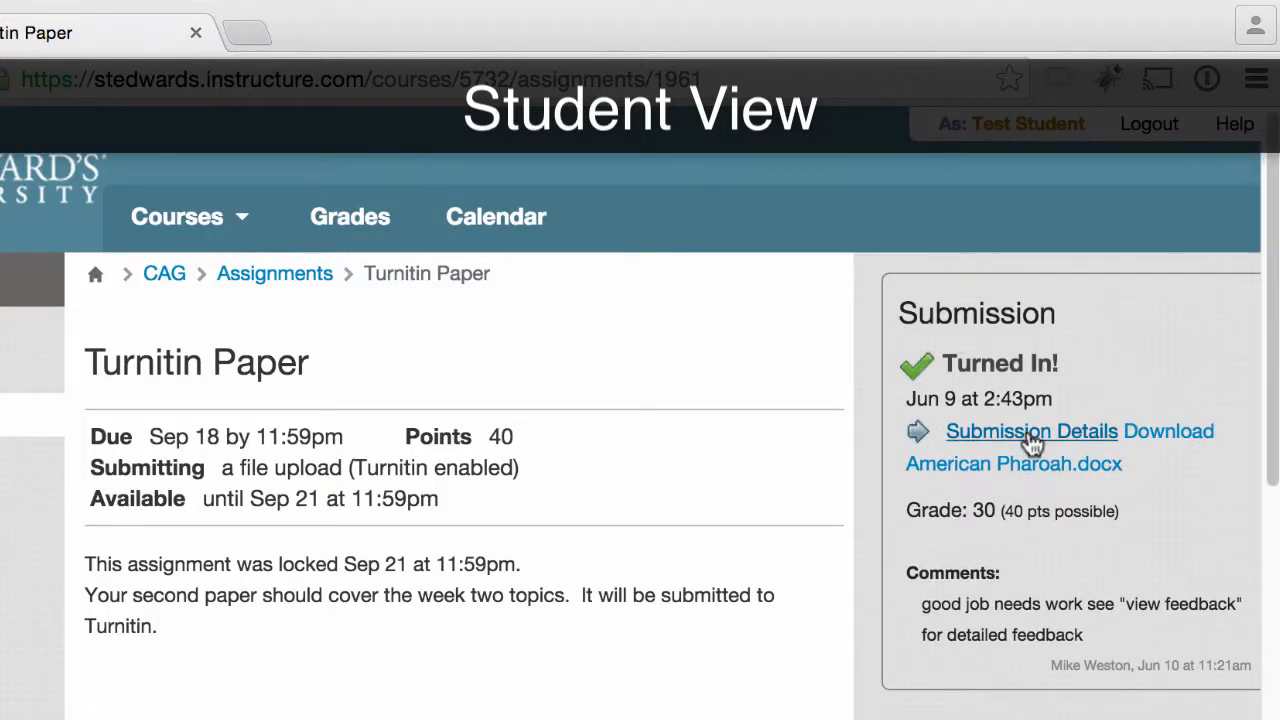
pyautogui.click(1032, 431)
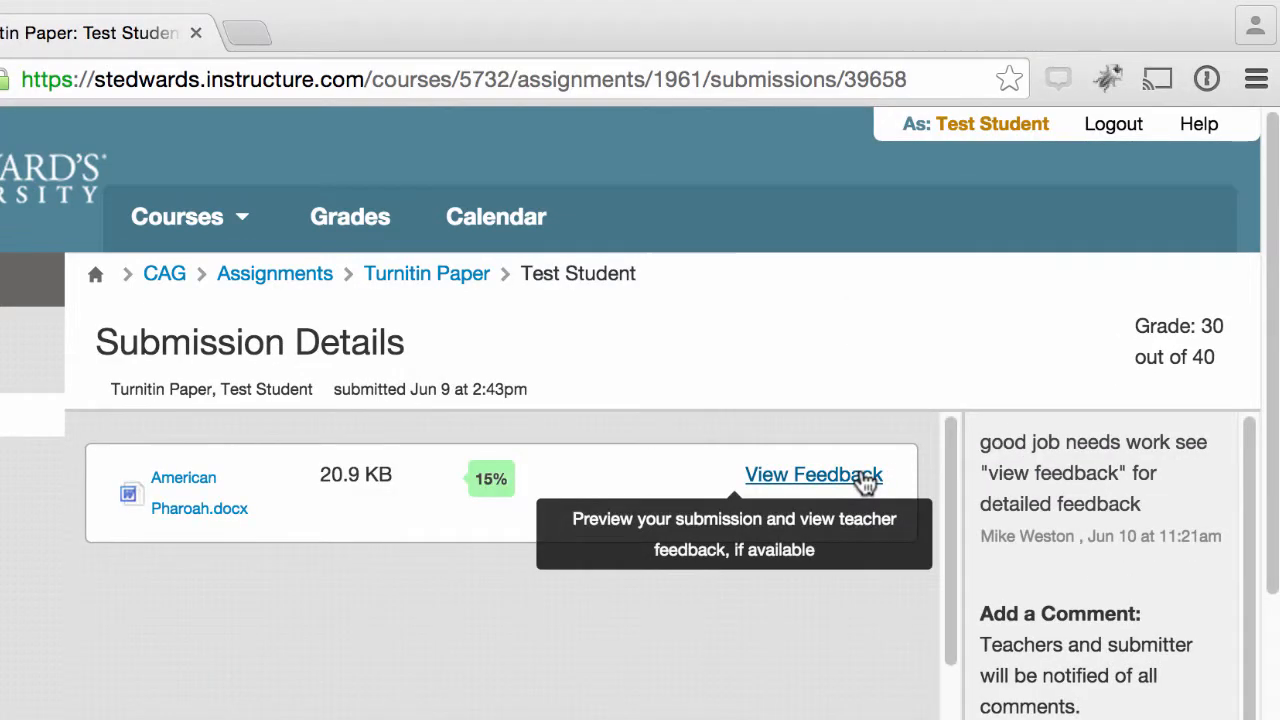
pyautogui.click(866, 480)
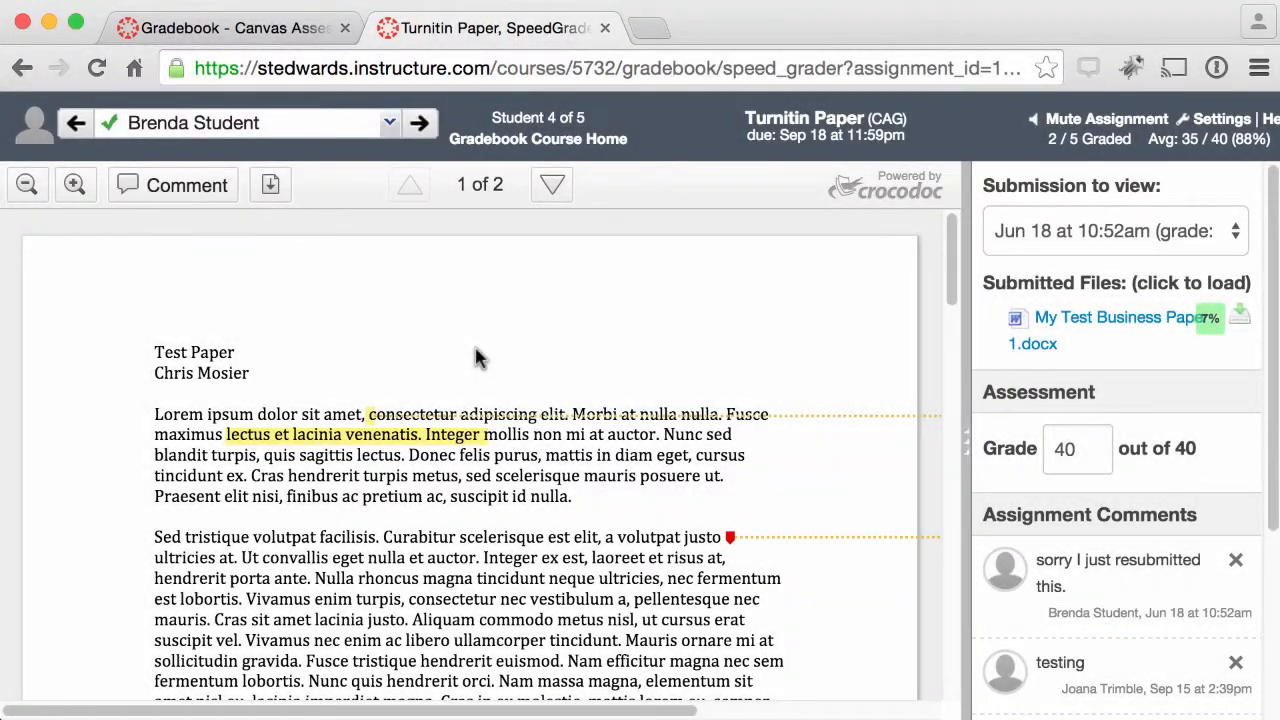
# - Advance to the fifth student's 30/40 submission, then return to the course home page
pyautogui.click(421, 122)
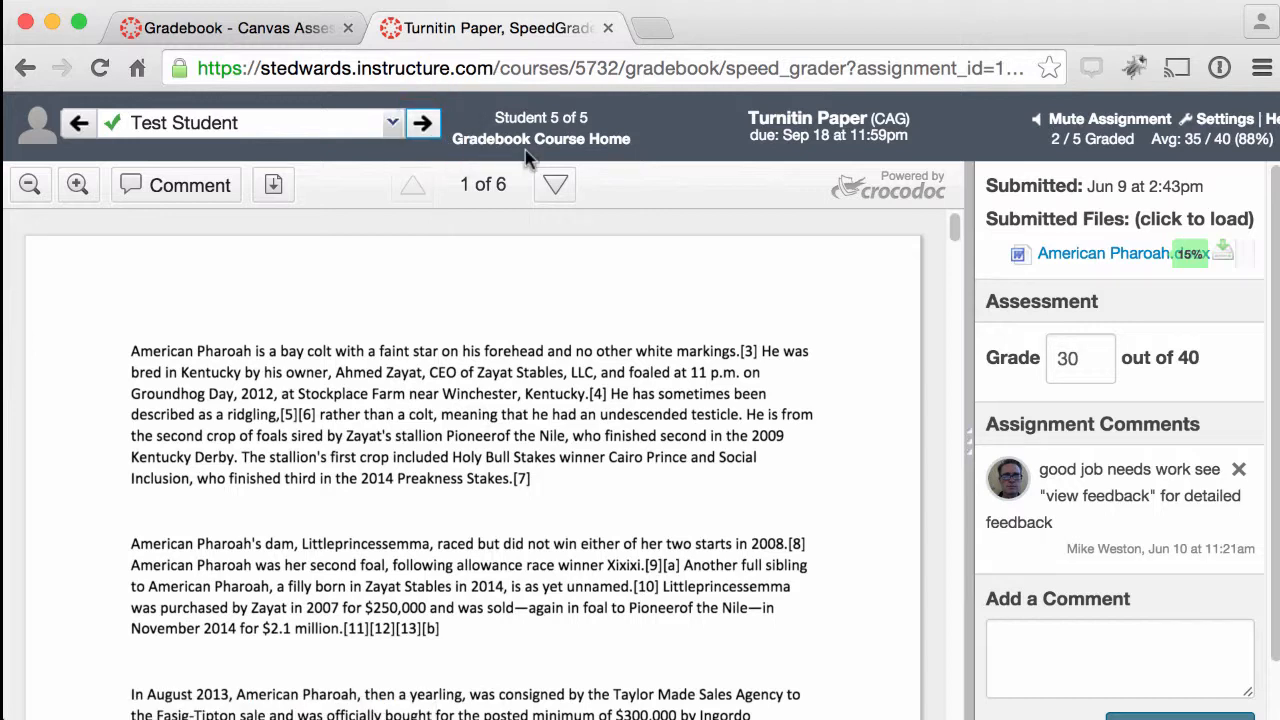
pyautogui.click(592, 143)
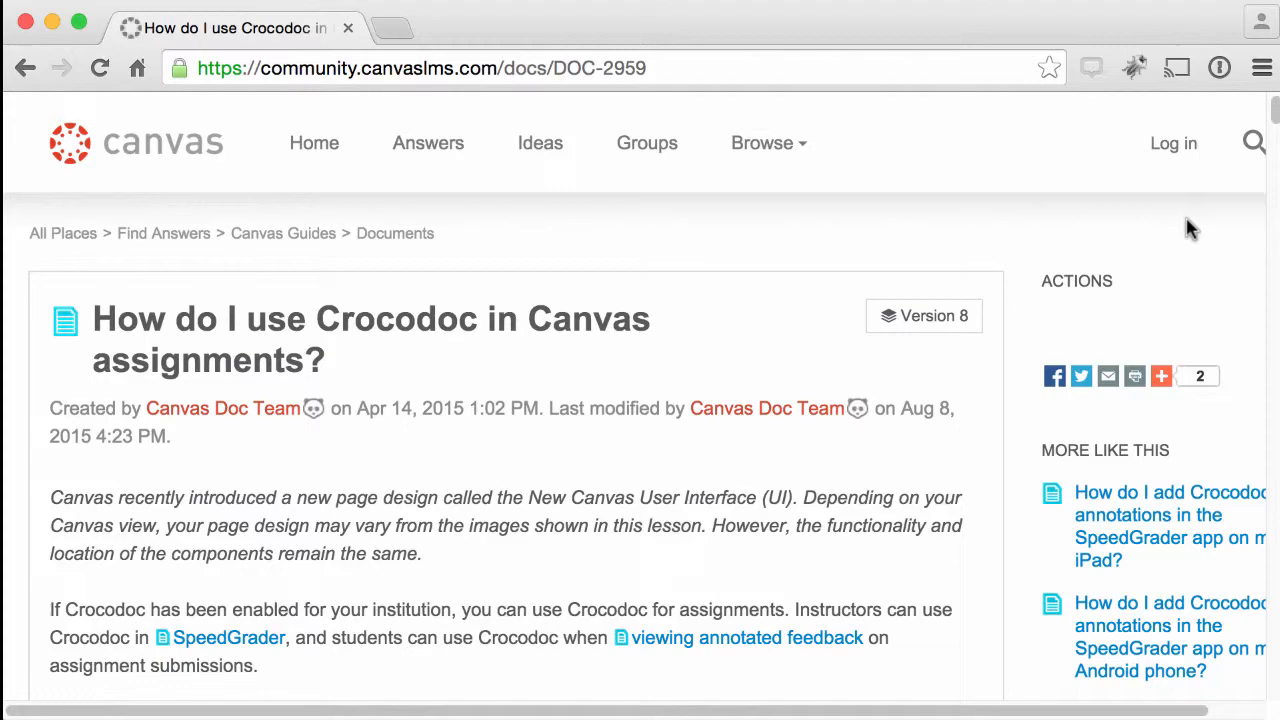
pyautogui.scroll(-5, 1190, 228)
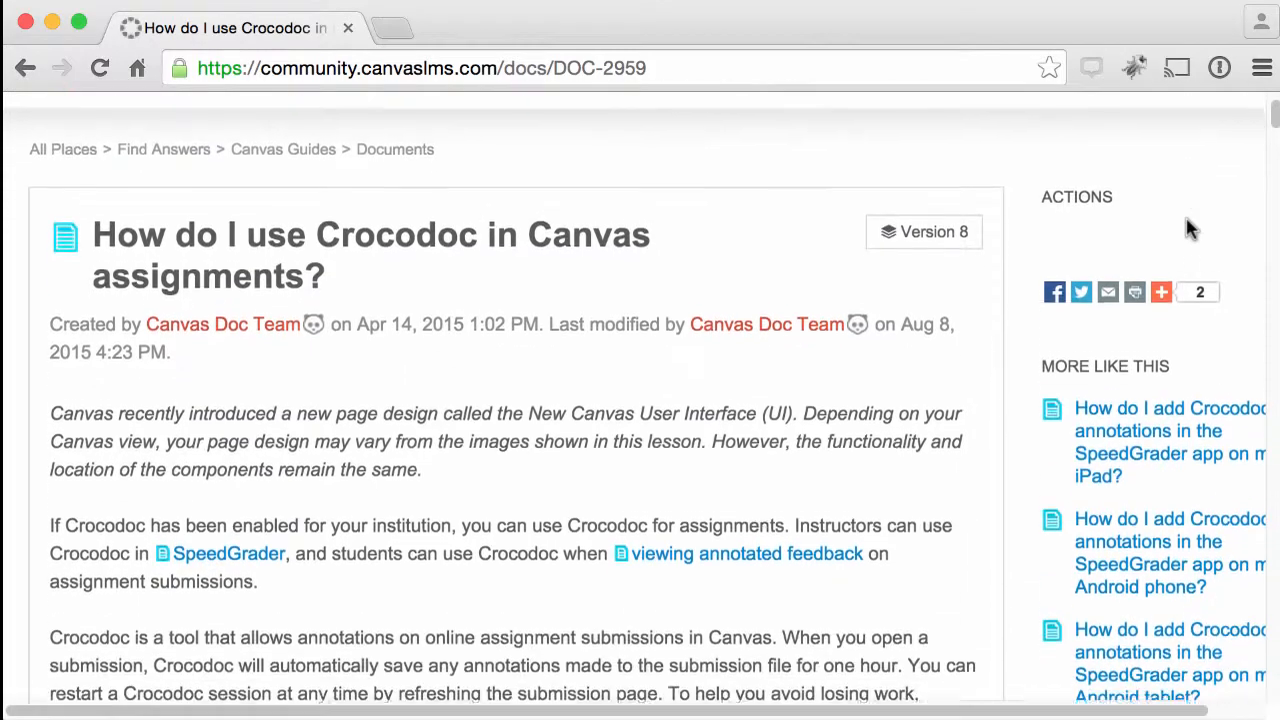
pyautogui.scroll(-3, 1190, 228)
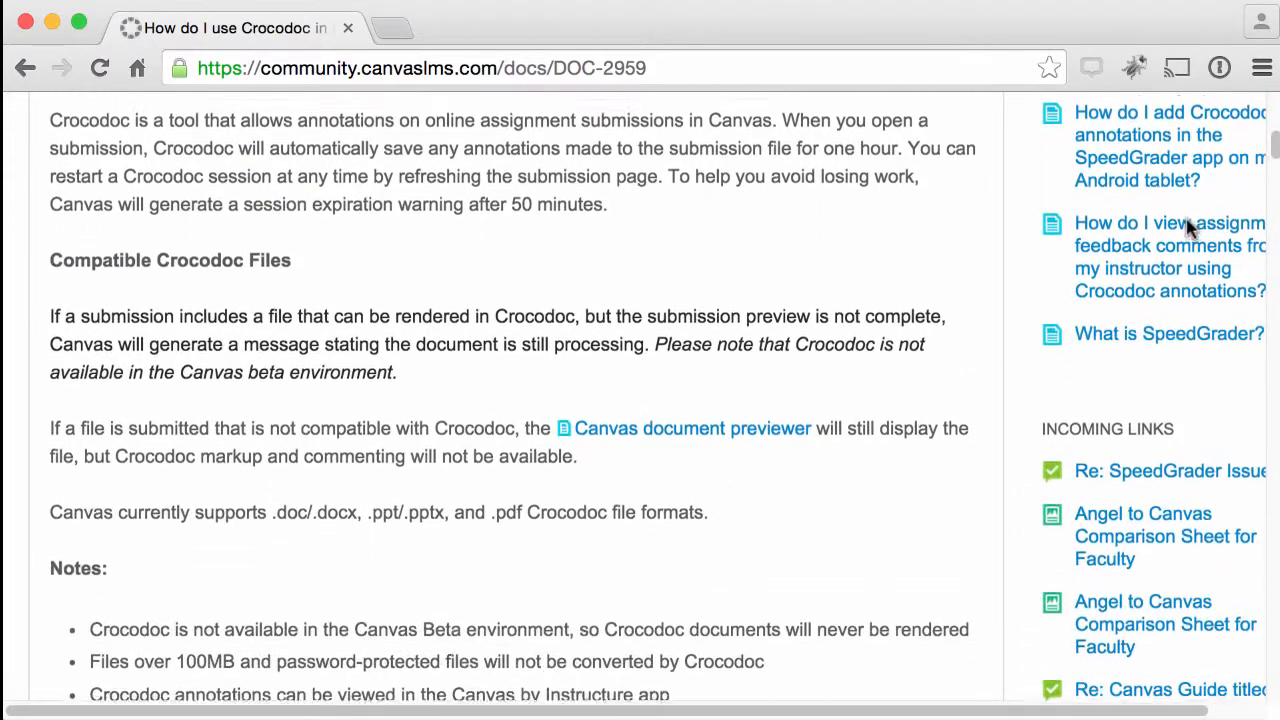
pyautogui.scroll(-3, 1190, 228)
pyautogui.scroll(-3, 1190, 228)
pyautogui.scroll(-2, 1190, 228)
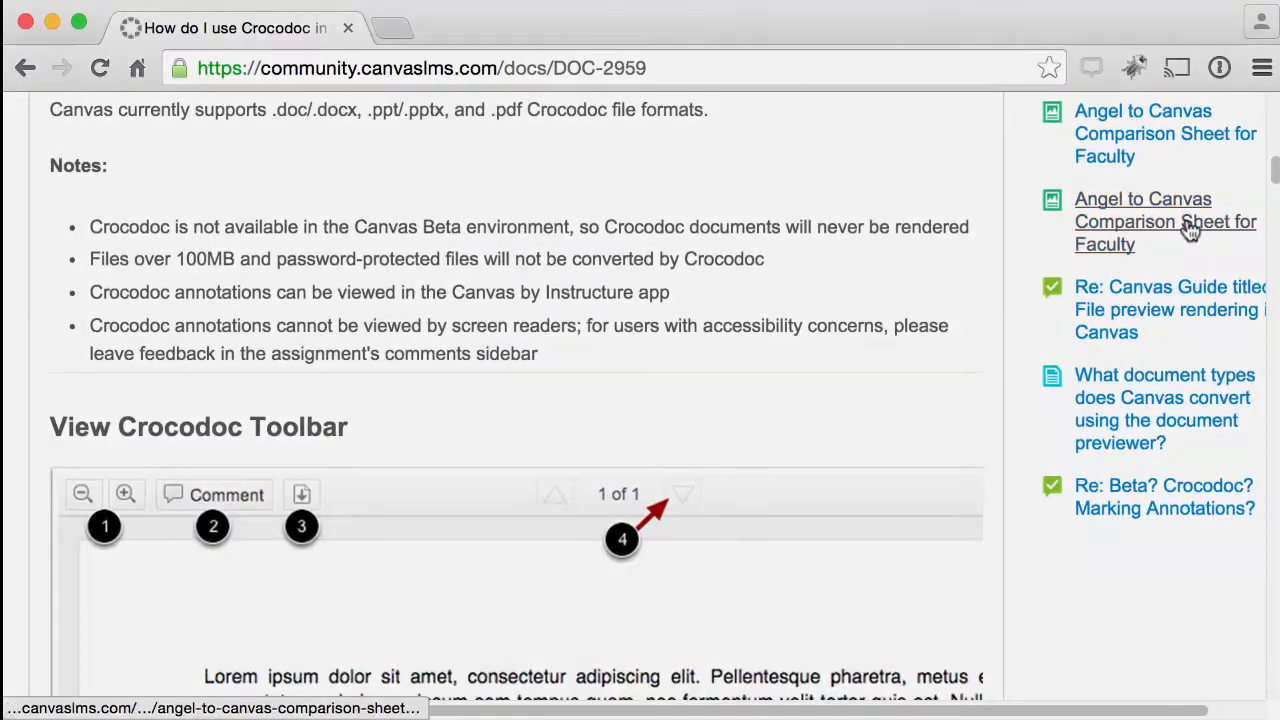